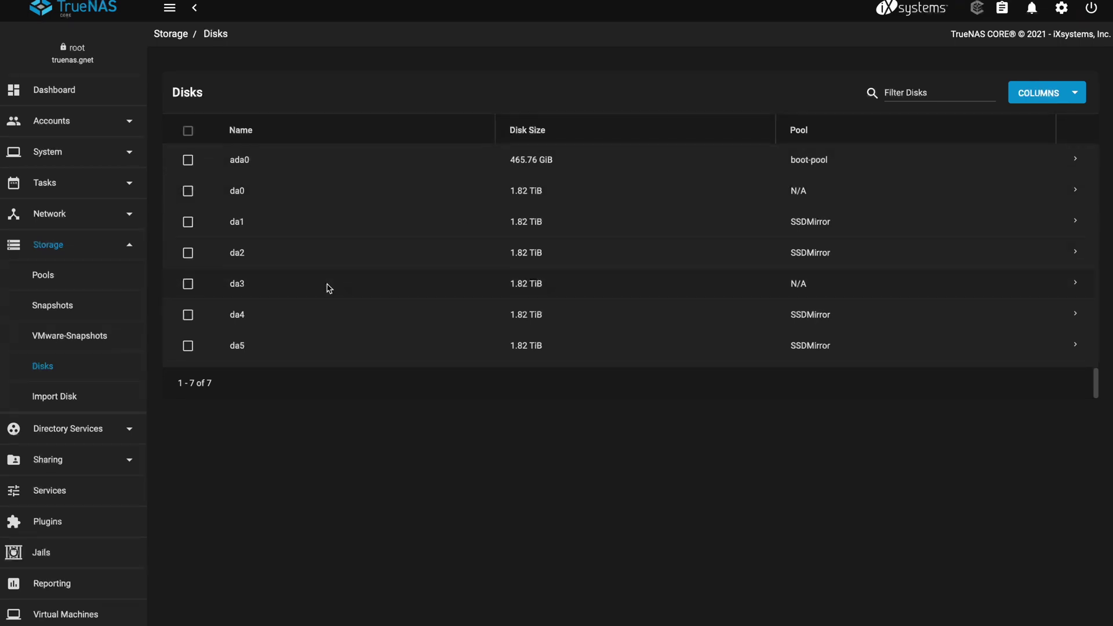
# Run 'zpool list -v SSDMirror' in the Shell to show the pool's vdev layout.
pyautogui.scroll(-3, 76, 557)
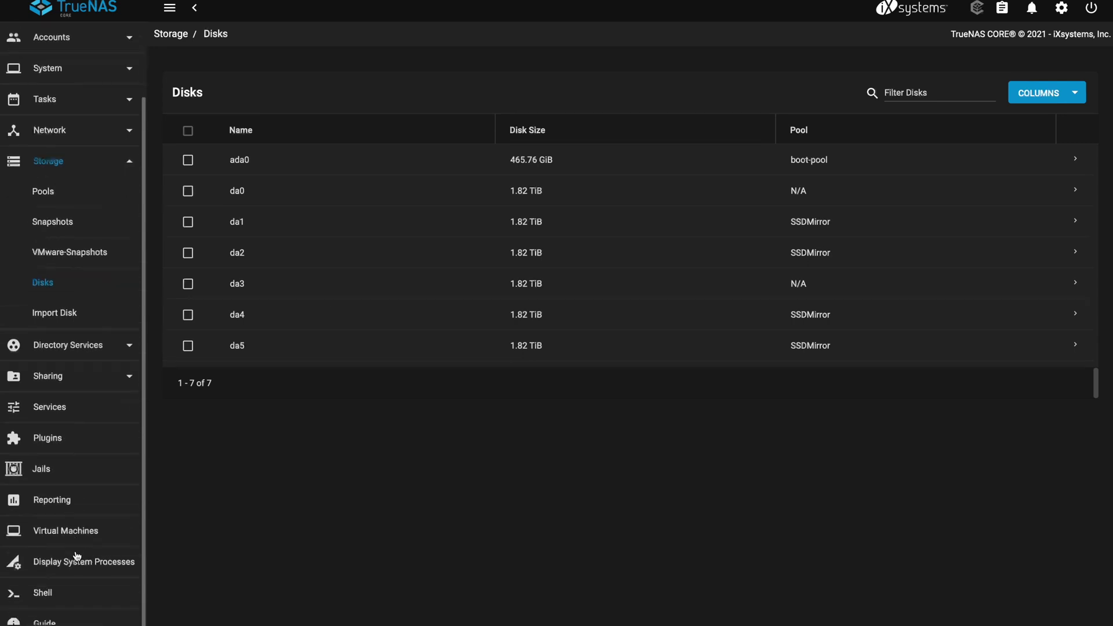
pyautogui.click(43, 598)
pyautogui.write('zpool list -v SSDMirror')
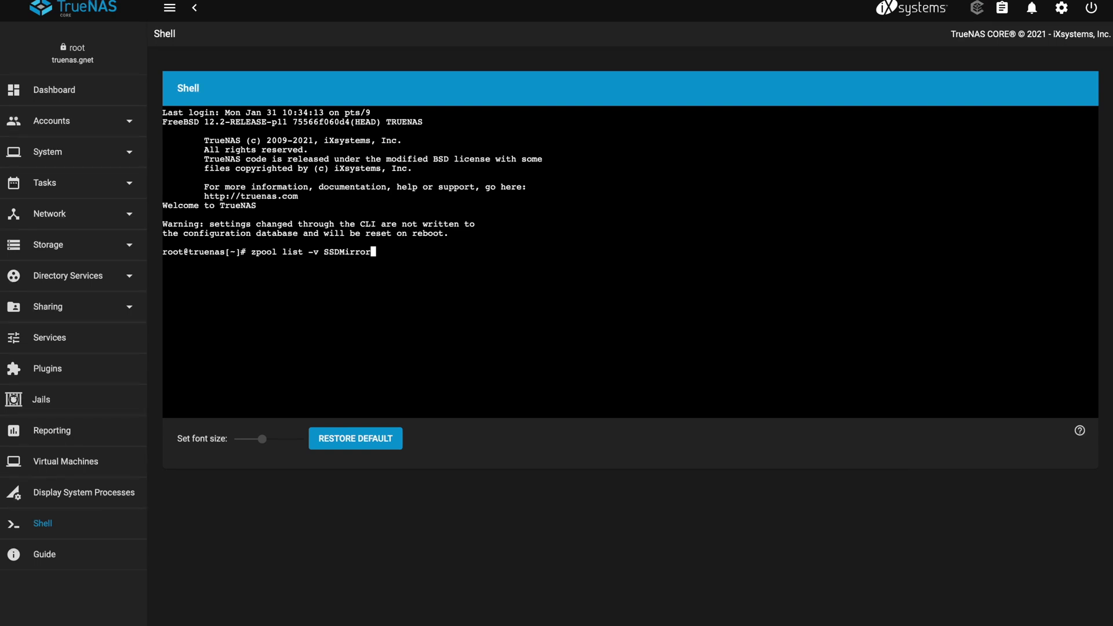
pyautogui.press('Return')
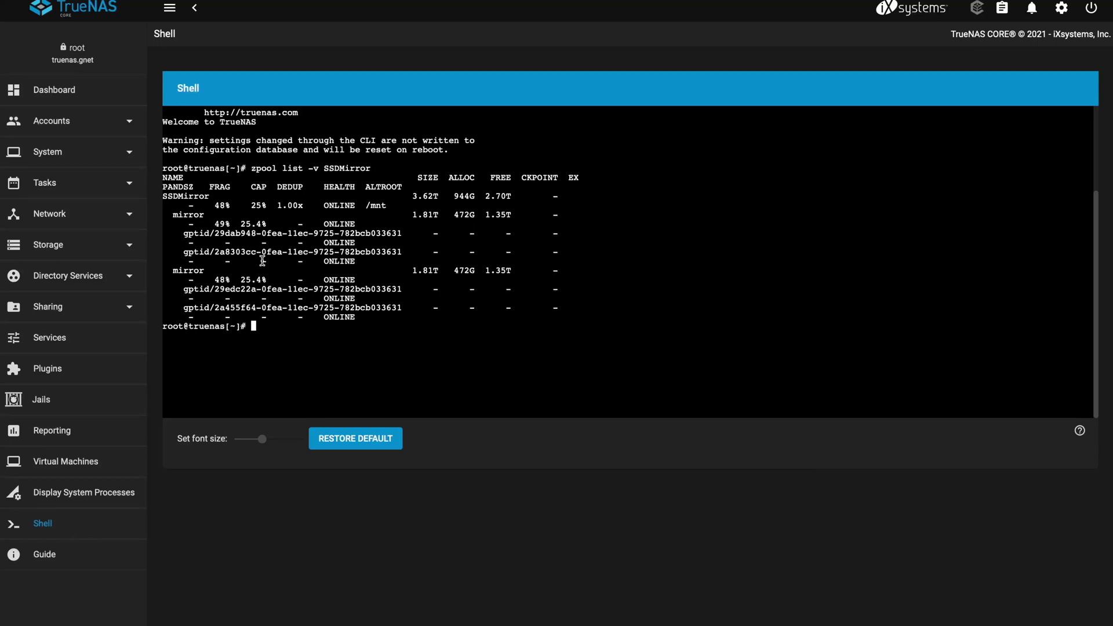
# Highlight the two existing 1.81T mirror vdev lines in the output.
pyautogui.tripleClick(207, 216)
pyautogui.tripleClick(206, 271)
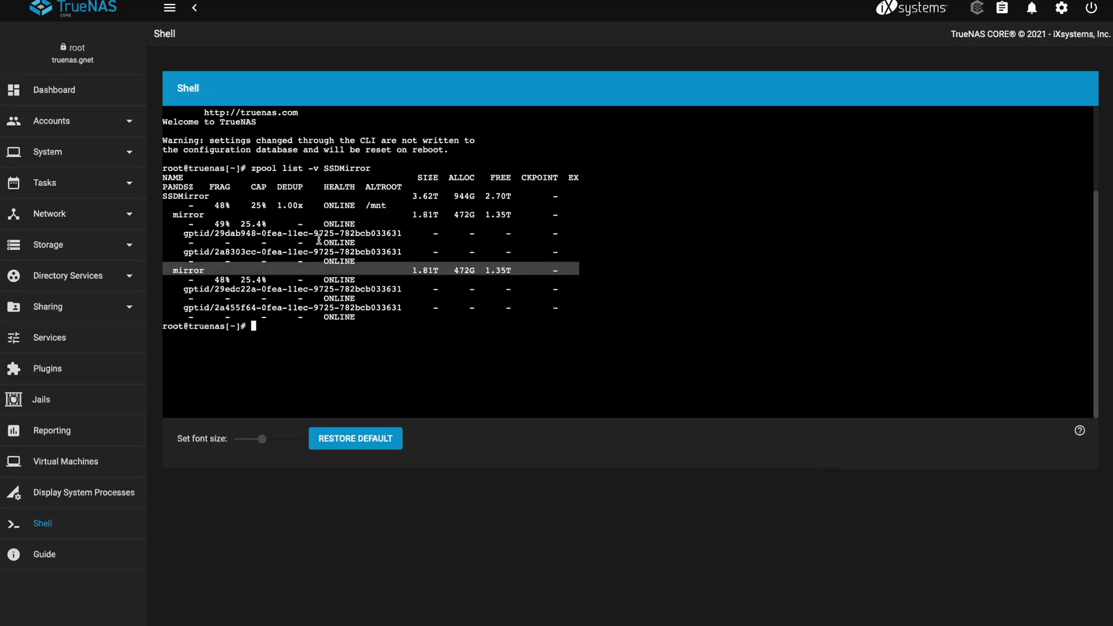
pyautogui.click(230, 218)
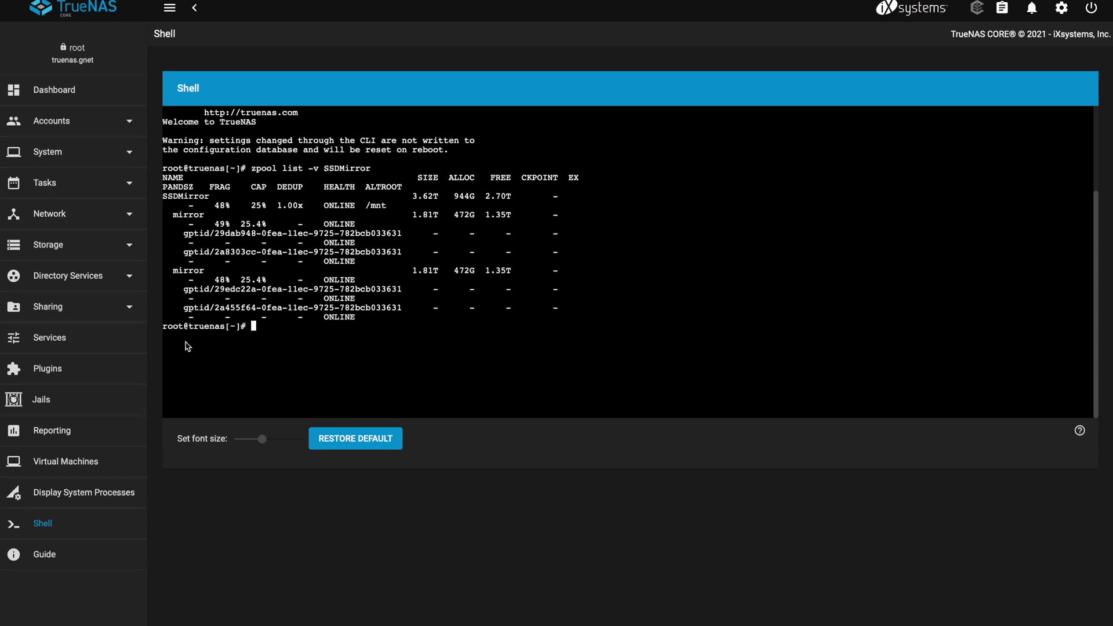
pyautogui.click(127, 251)
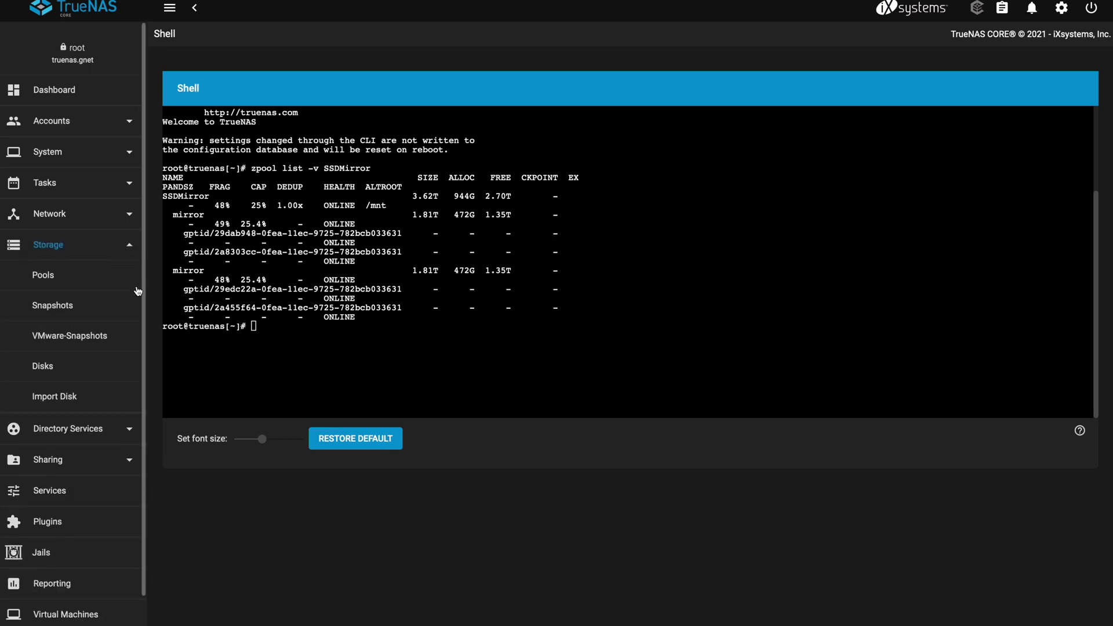
# From Storage > Pools, choose Add Vdevs on the SSDMirror pool's gear menu.
pyautogui.click(43, 276)
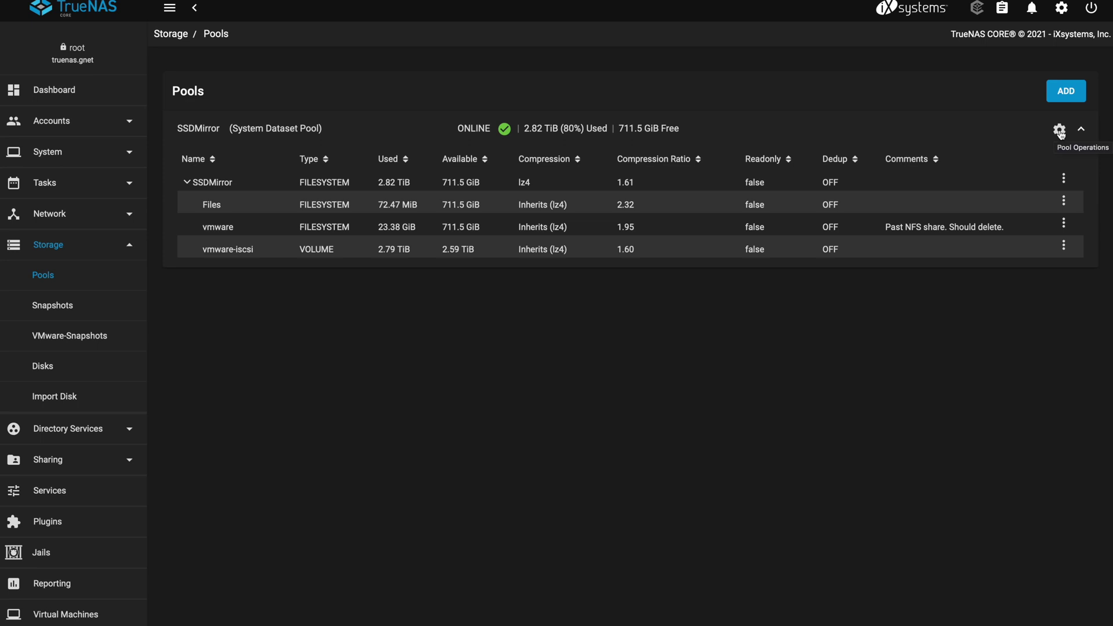
pyautogui.click(1060, 131)
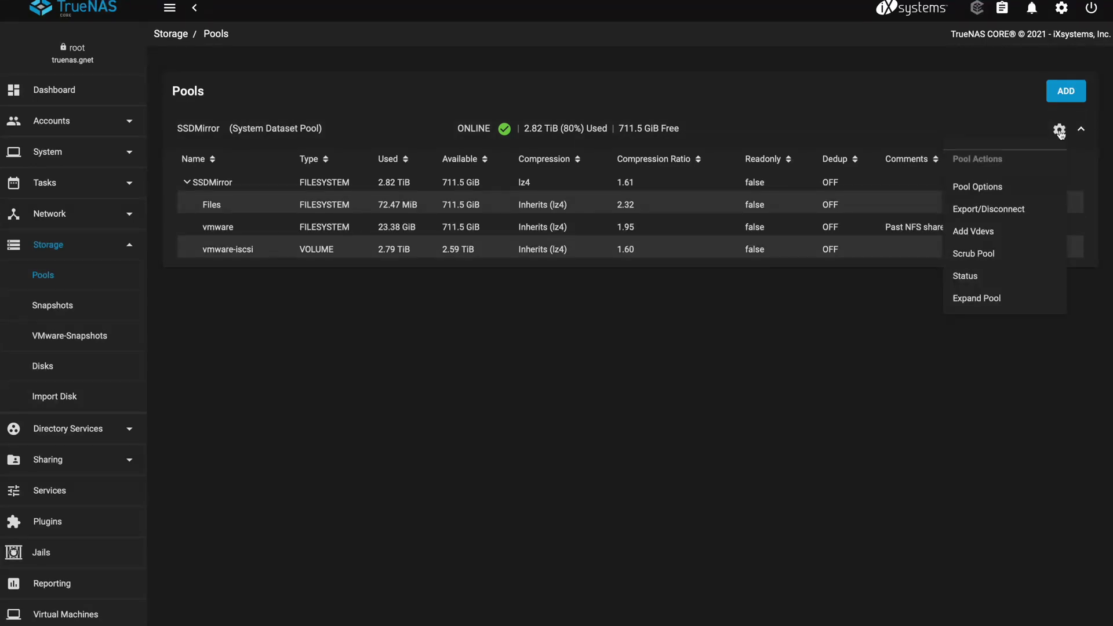
pyautogui.click(983, 232)
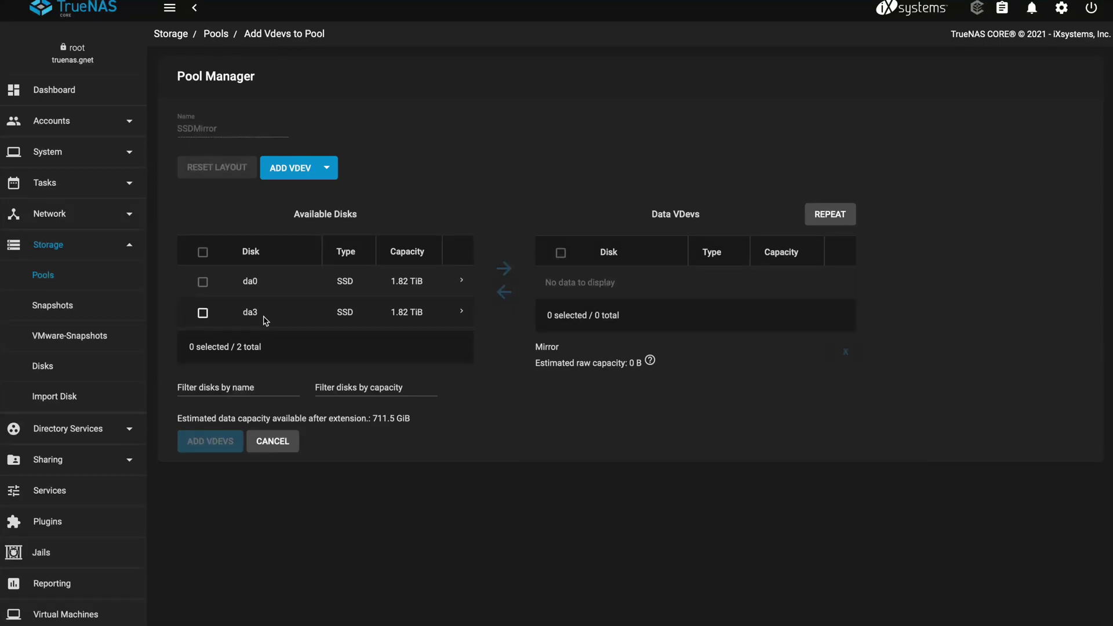
# Move da0 and da3 into the data vdev, then return both to the available disks.
pyautogui.click(205, 285)
pyautogui.click(204, 314)
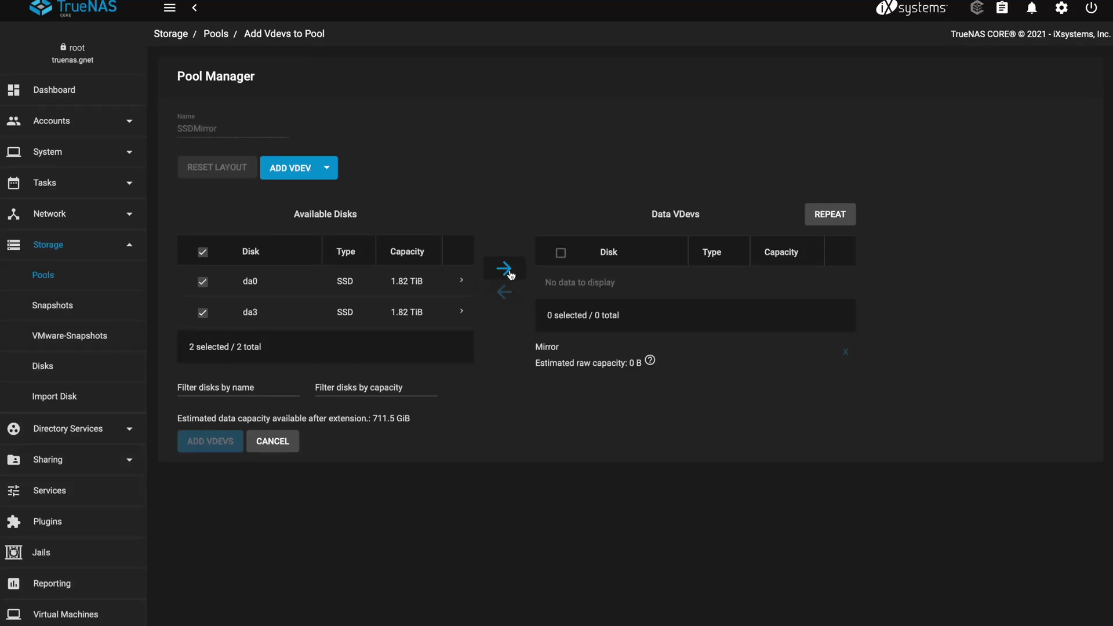
pyautogui.click(504, 269)
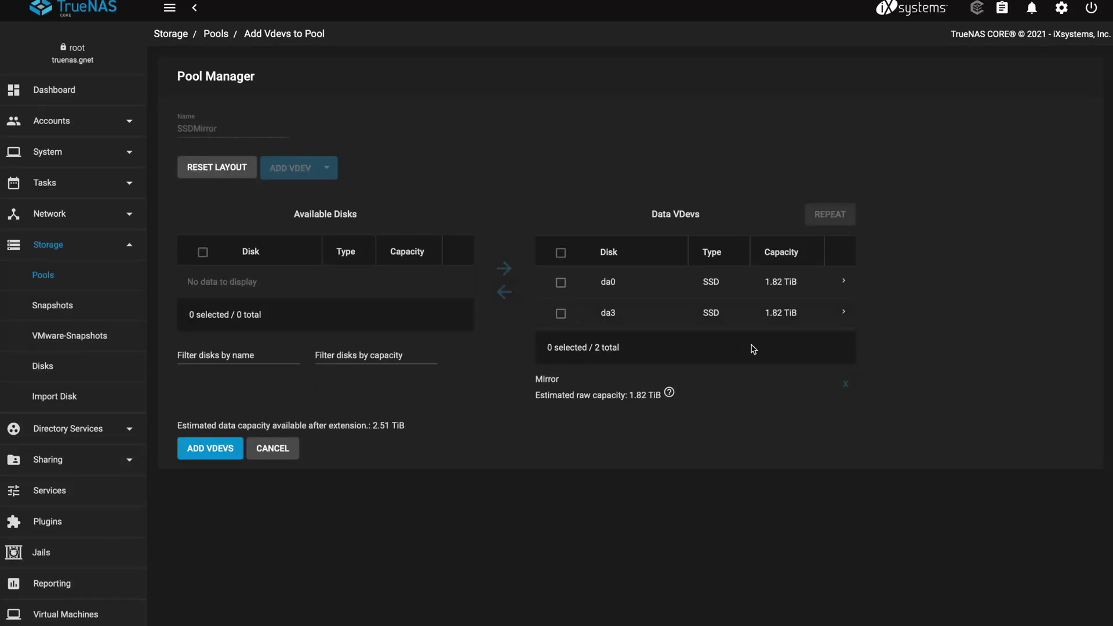
pyautogui.click(561, 314)
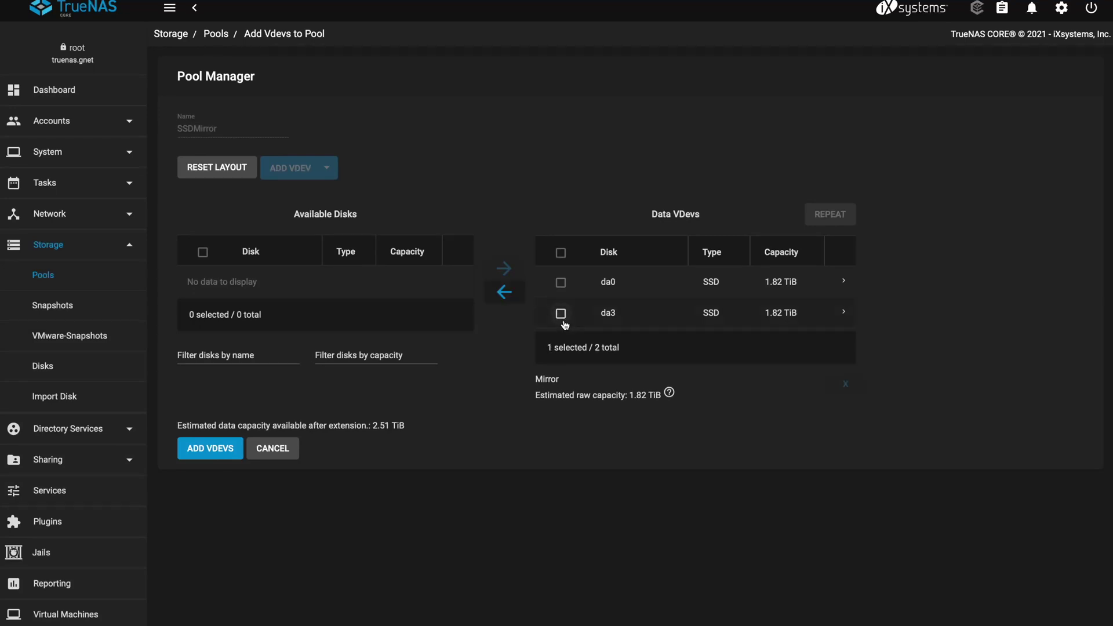
pyautogui.click(504, 291)
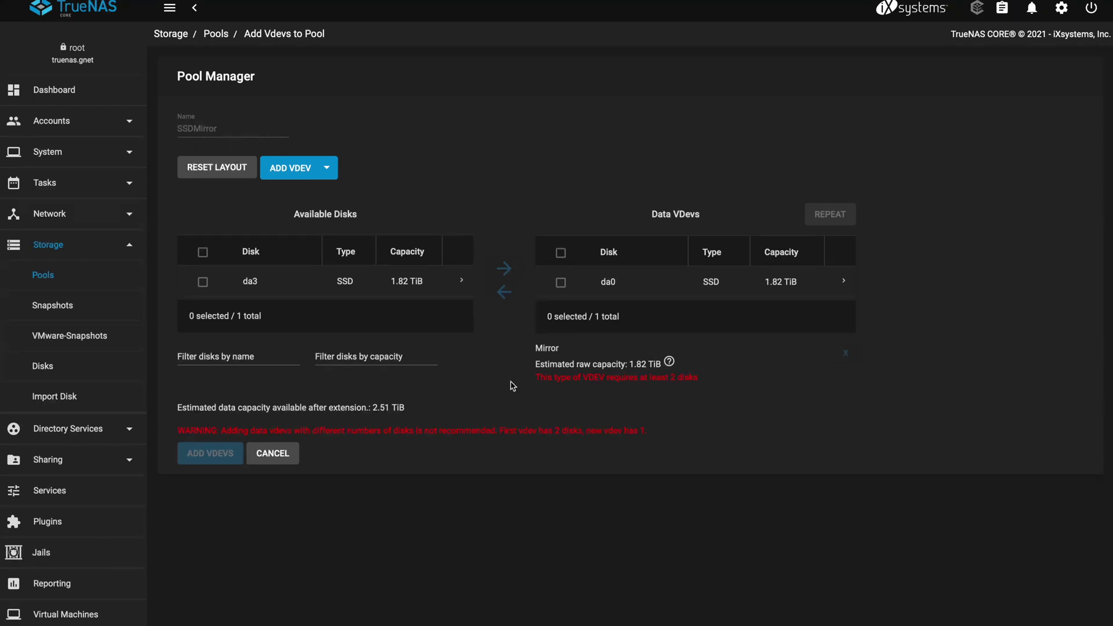
pyautogui.click(560, 287)
pyautogui.click(504, 291)
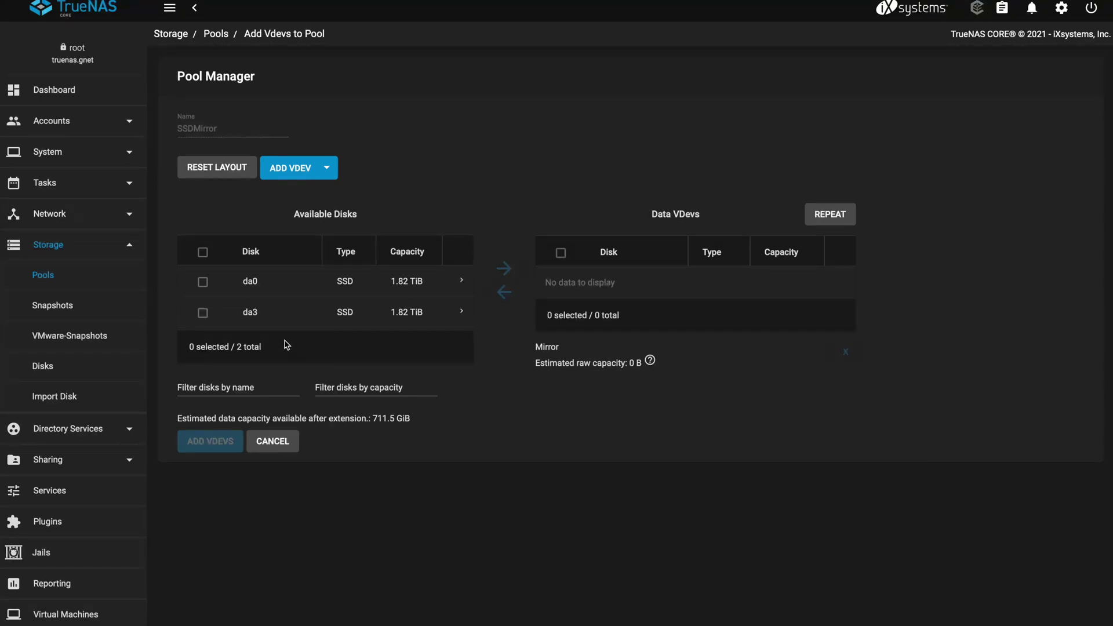
# Put da0 and da3 together as a Mirror data vdev and submit with Add Vdevs.
pyautogui.click(204, 255)
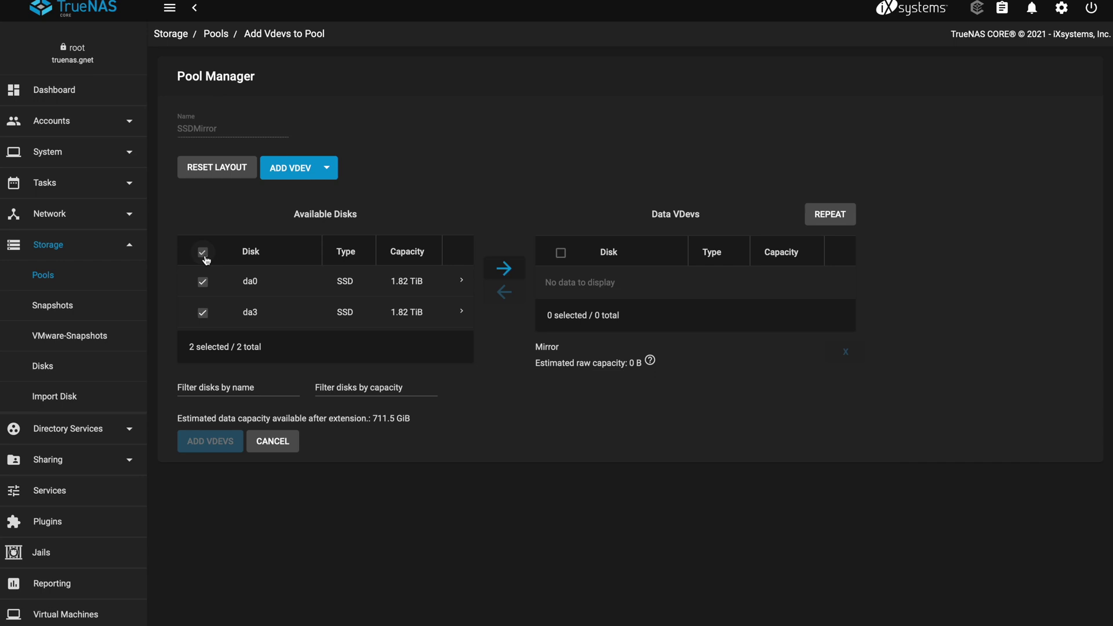
pyautogui.click(504, 269)
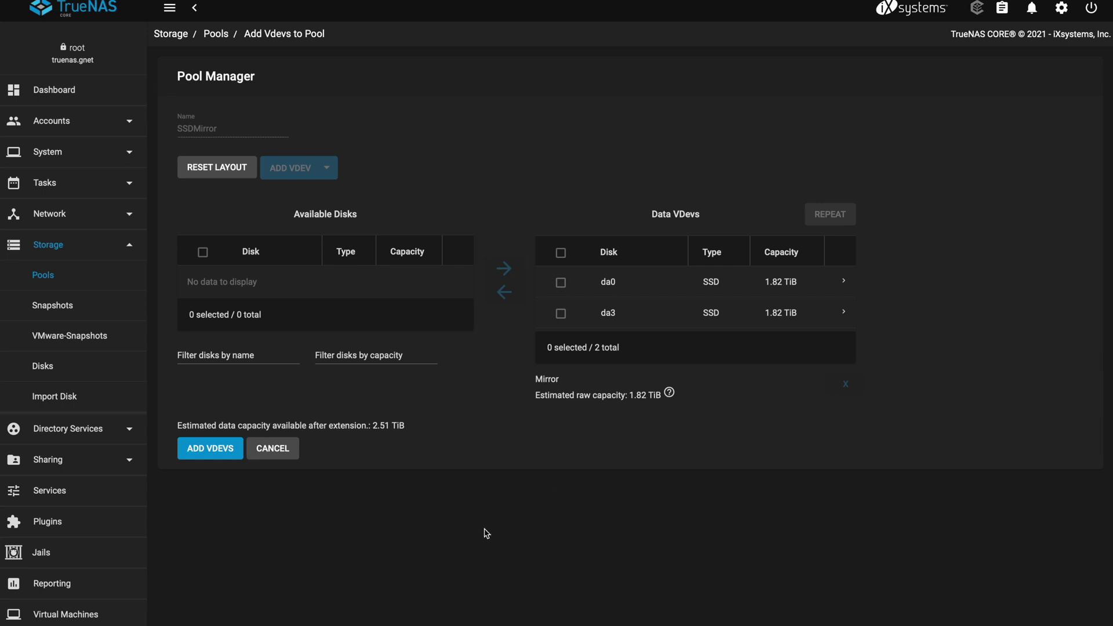
pyautogui.click(204, 457)
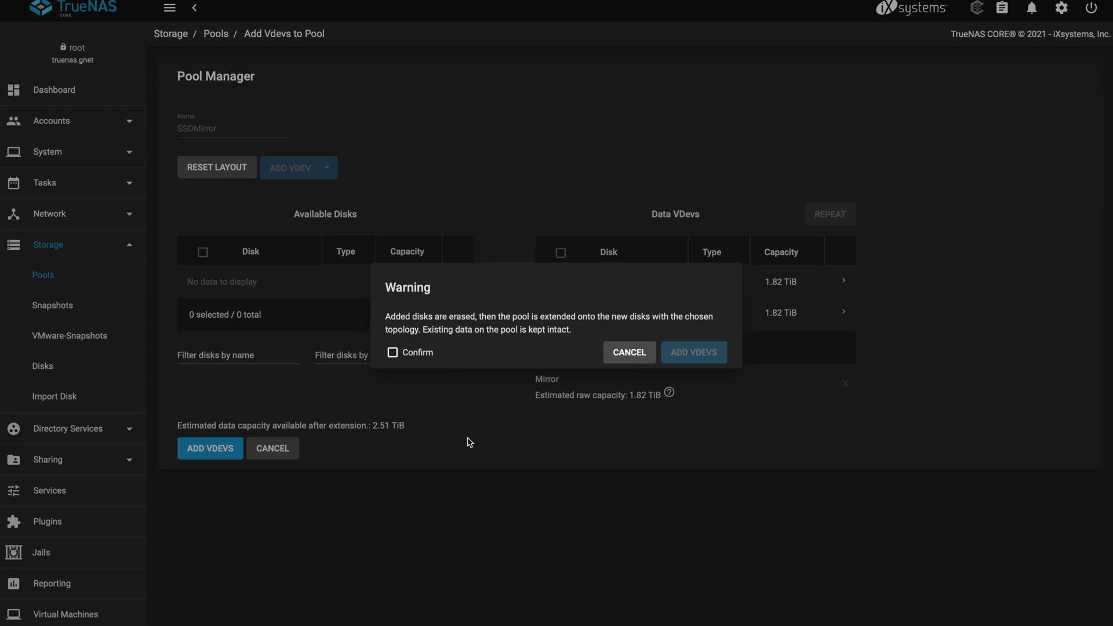
# Confirm the disk-erase warning and extend SSDMirror with the new da0/da3 mirror.
pyautogui.click(392, 353)
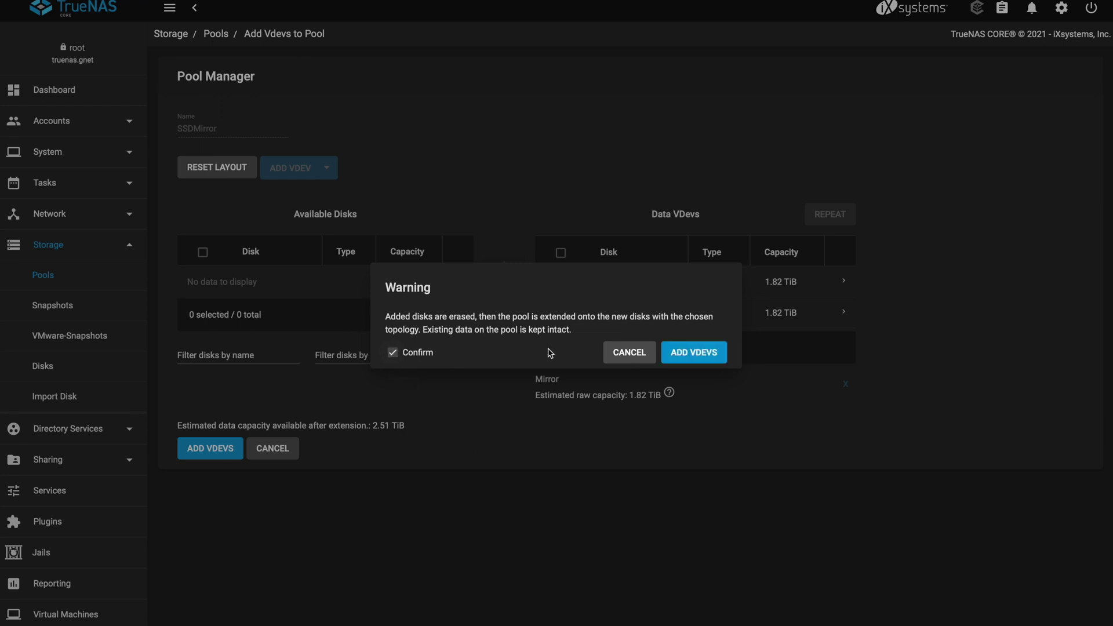
pyautogui.click(694, 352)
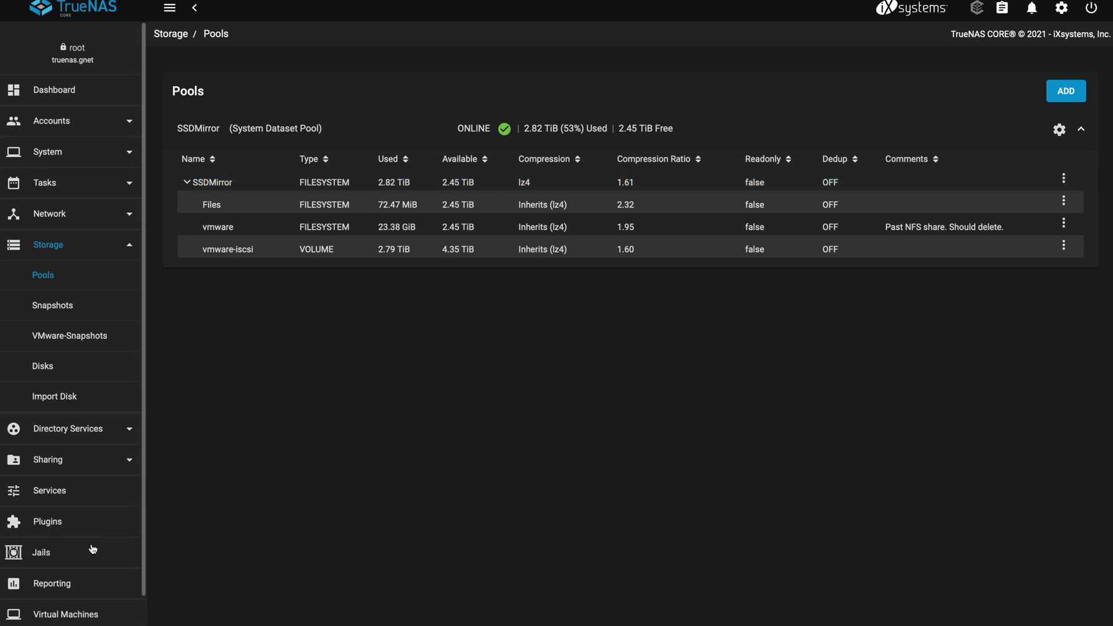
pyautogui.scroll(-3, 95, 549)
# Rerun 'zpool list -v SSDMirror' and highlight the three mirror vdev lines totalling 5.44T.
pyautogui.click(49, 594)
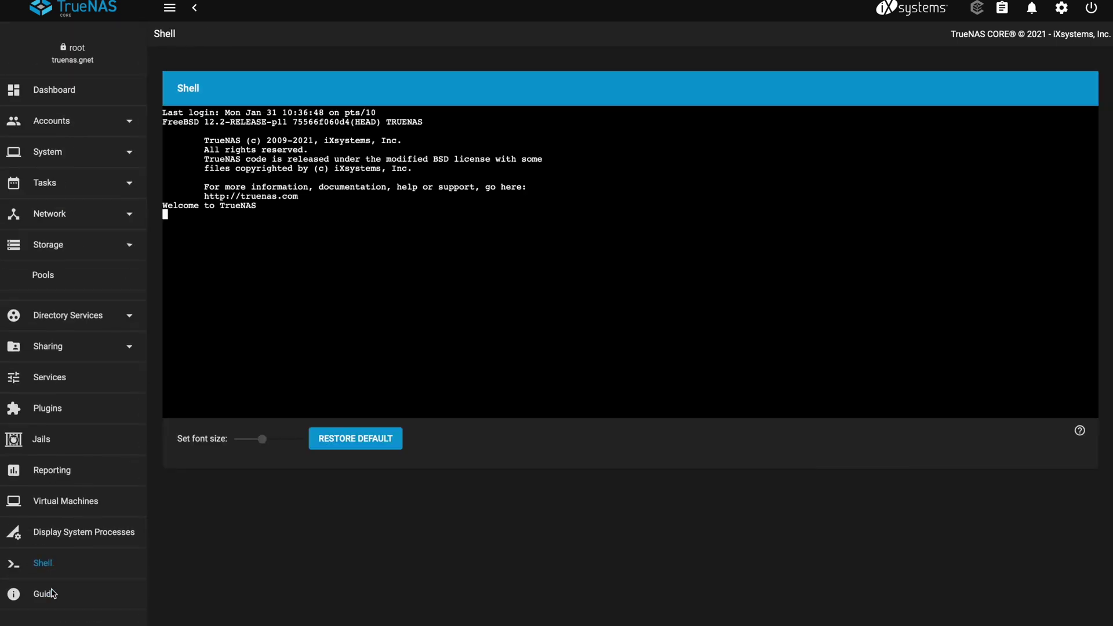
pyautogui.write('zpool list -v SSDMirror')
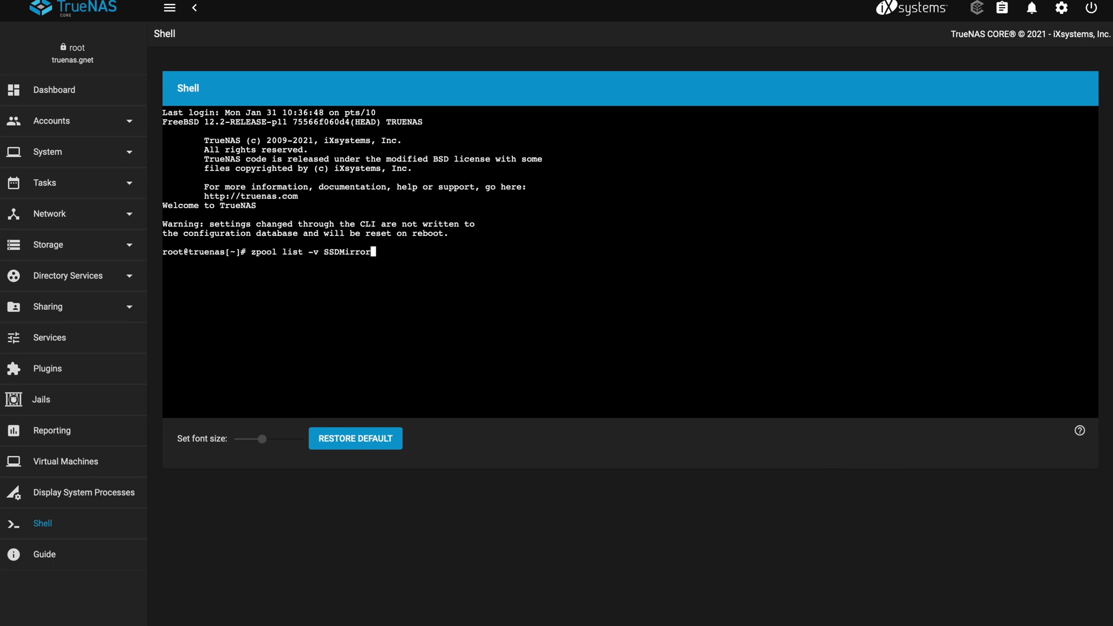
pyautogui.press('Return')
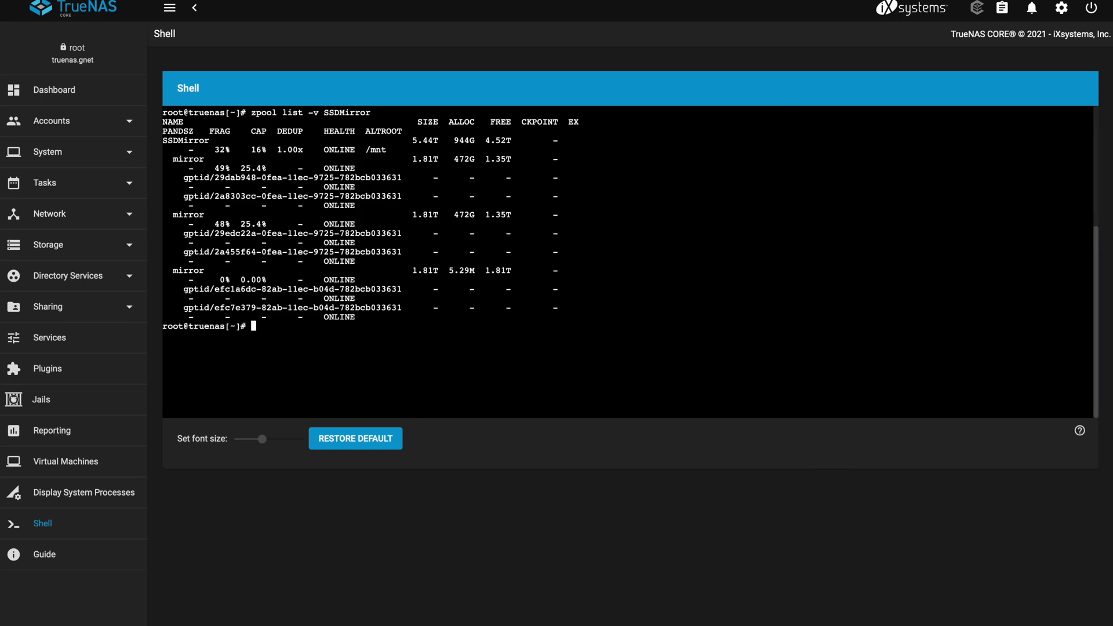
pyautogui.tripleClick(194, 160)
pyautogui.tripleClick(193, 216)
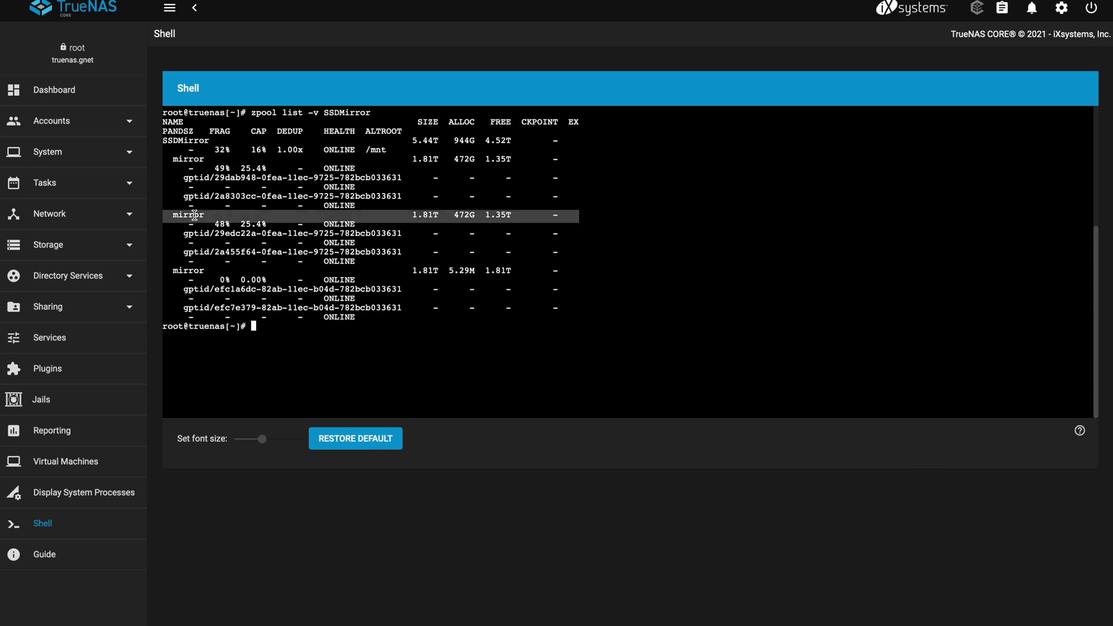
pyautogui.click(203, 270)
pyautogui.tripleClick(203, 271)
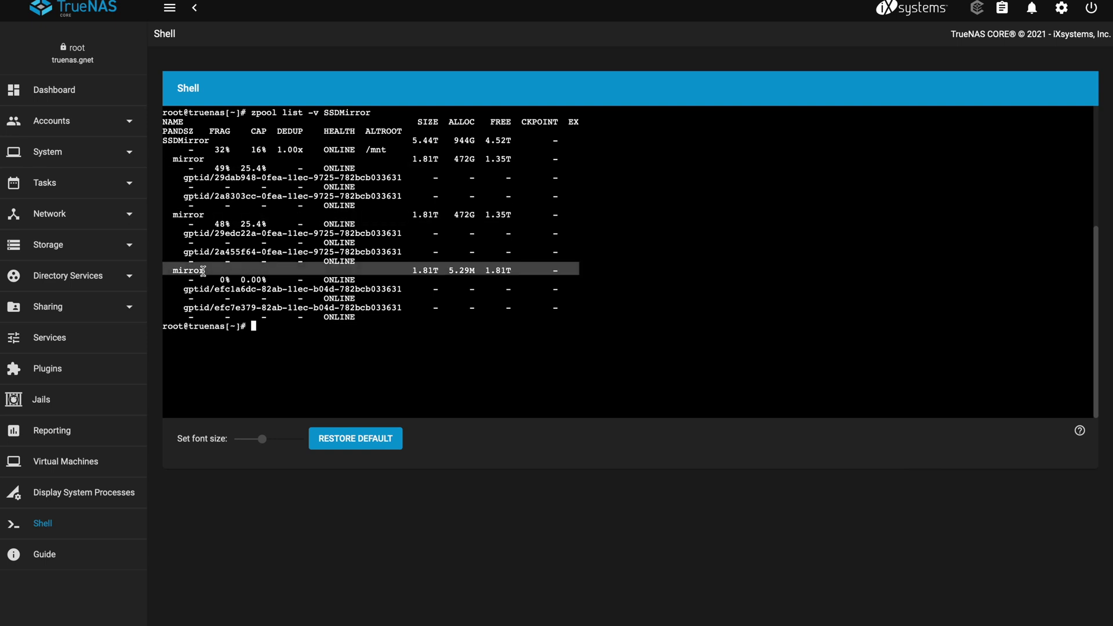